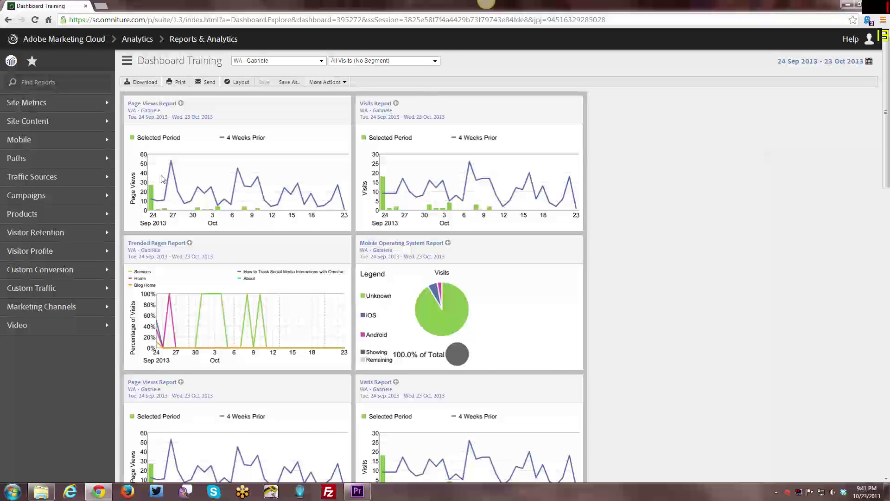
Step: Browse the Site Metrics > Custom Events, Custom Conversion and Custom Traffic menus, then open Custom Events Funnel
click(66, 109)
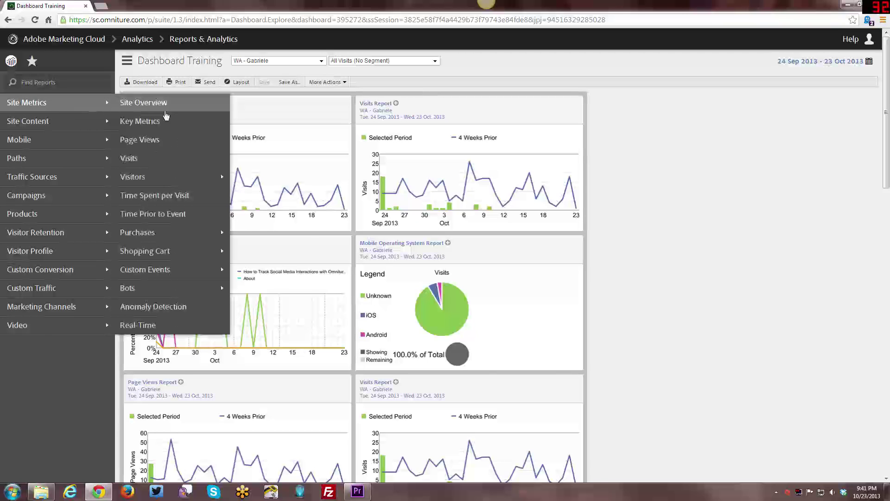
click(170, 270)
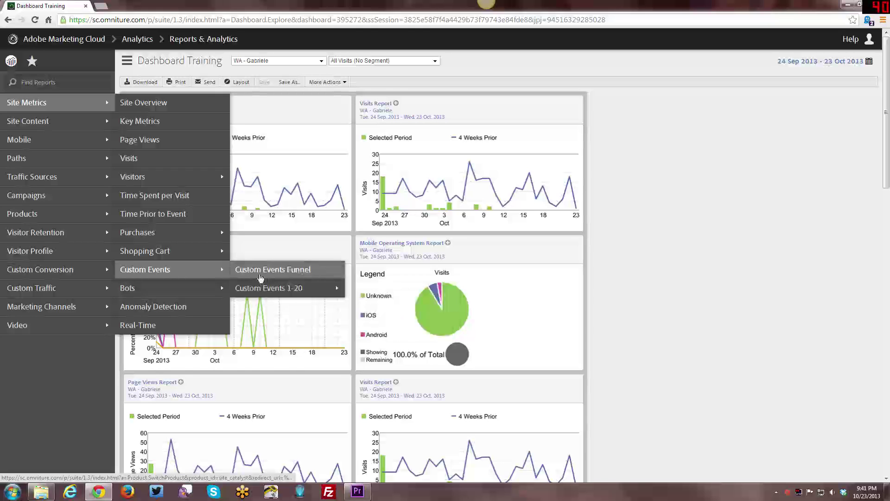
mouse_move(40, 257)
mouse_move(38, 274)
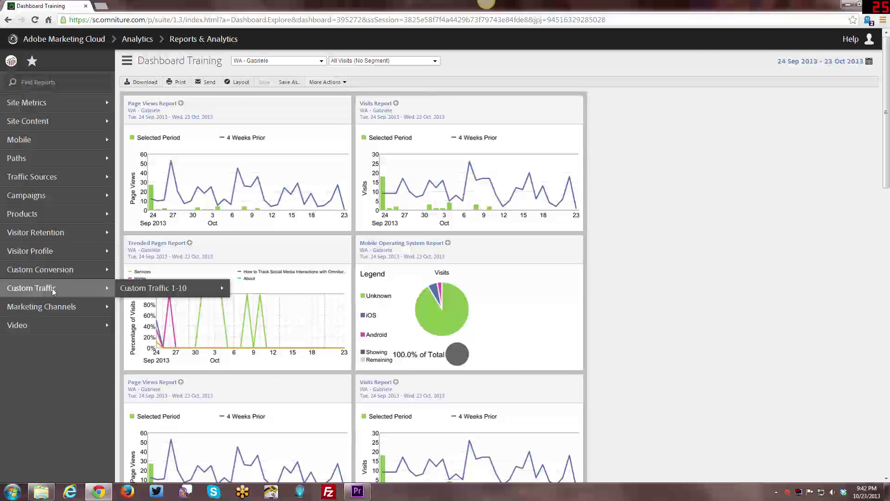
mouse_move(99, 106)
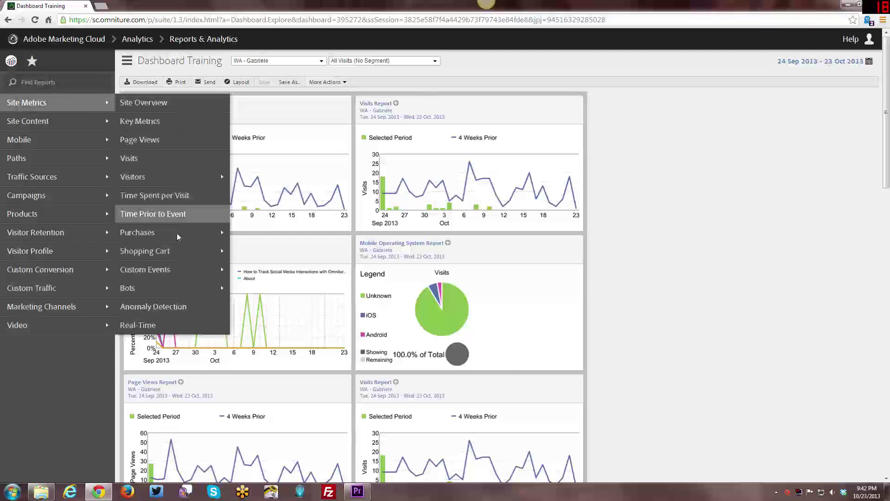
mouse_move(171, 273)
mouse_move(258, 288)
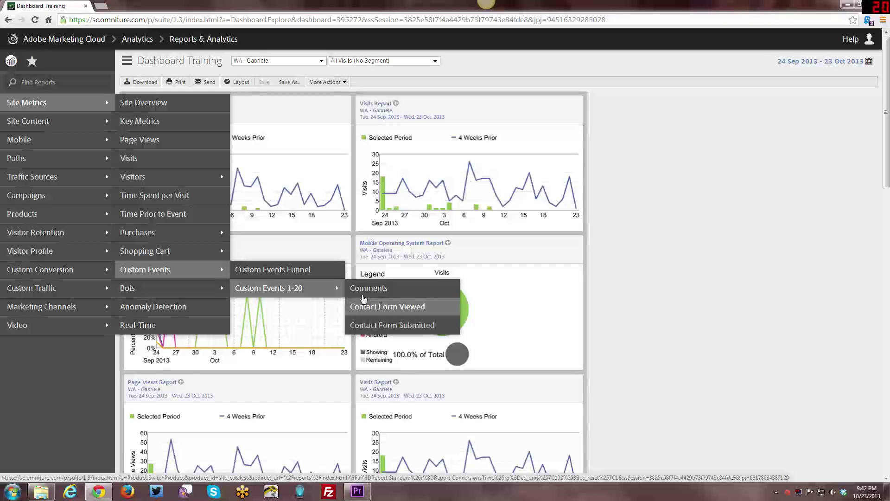
click(309, 273)
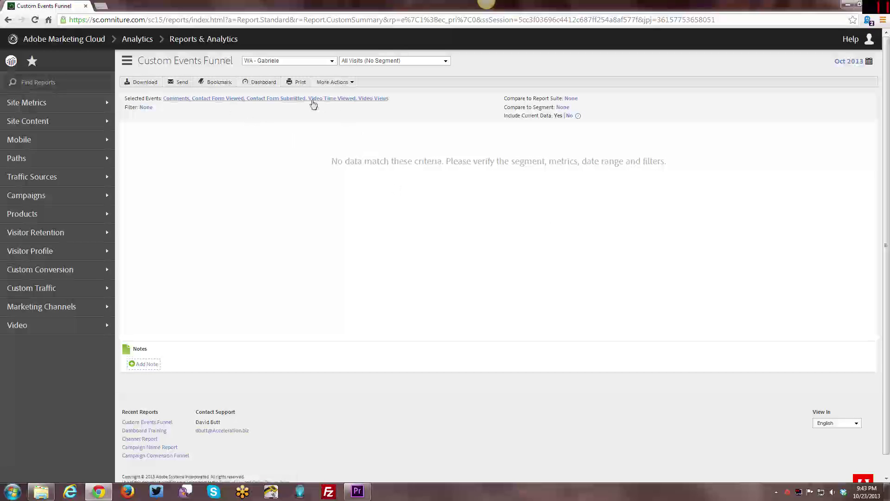
Step: Edit the funnel's Selected Events and remove Comments
click(343, 99)
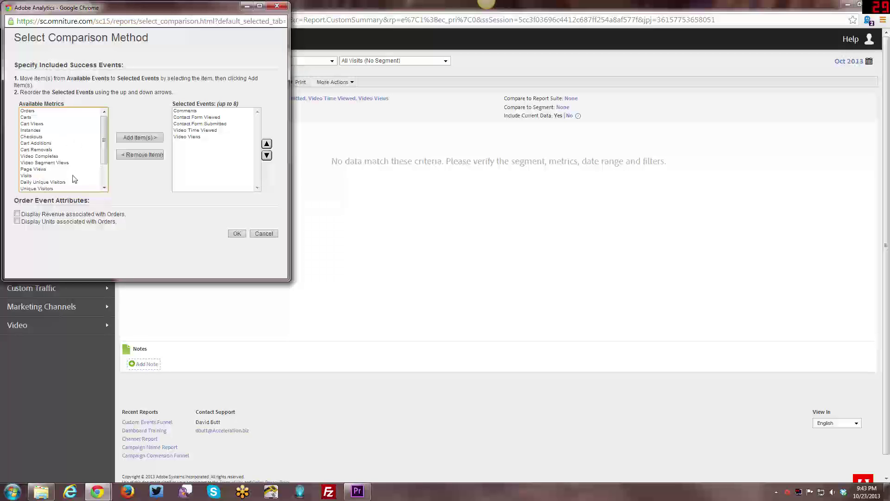
scroll(72, 176, down, 2)
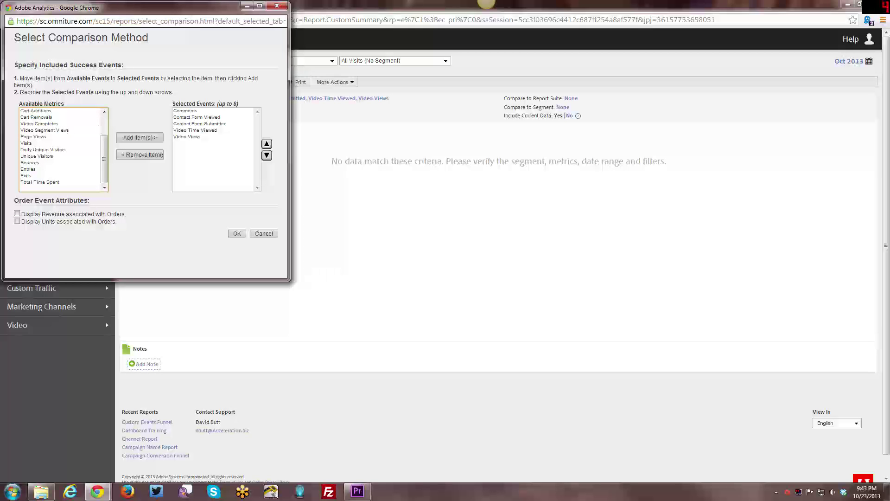
click(184, 111)
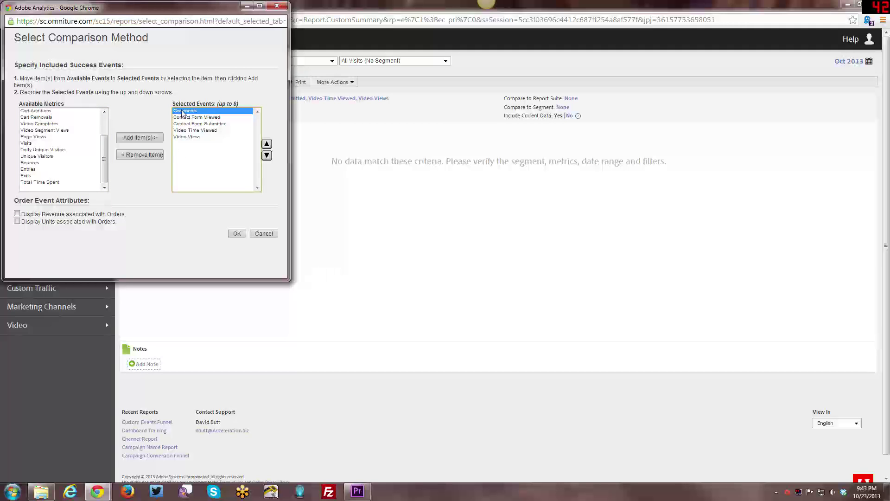
click(182, 131)
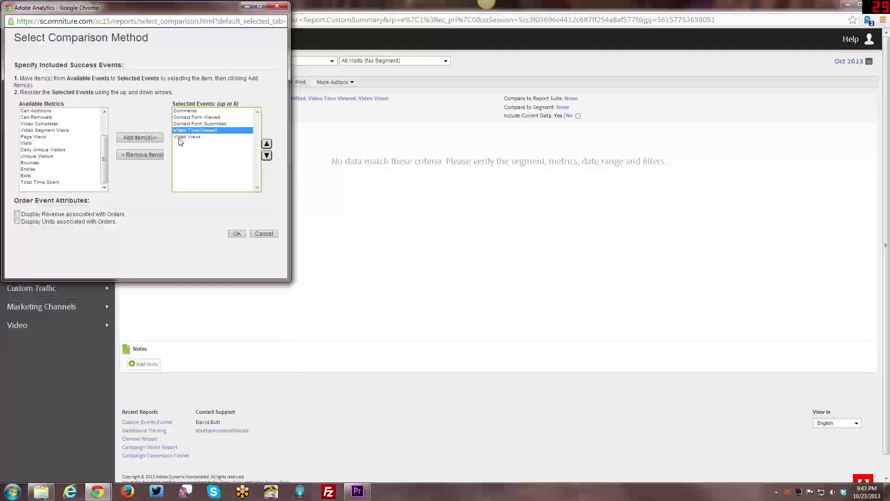
click(176, 137)
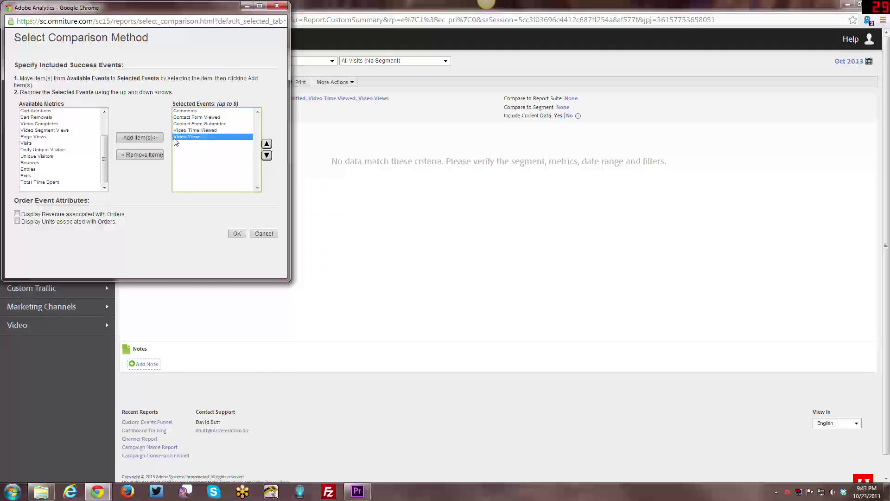
click(189, 111)
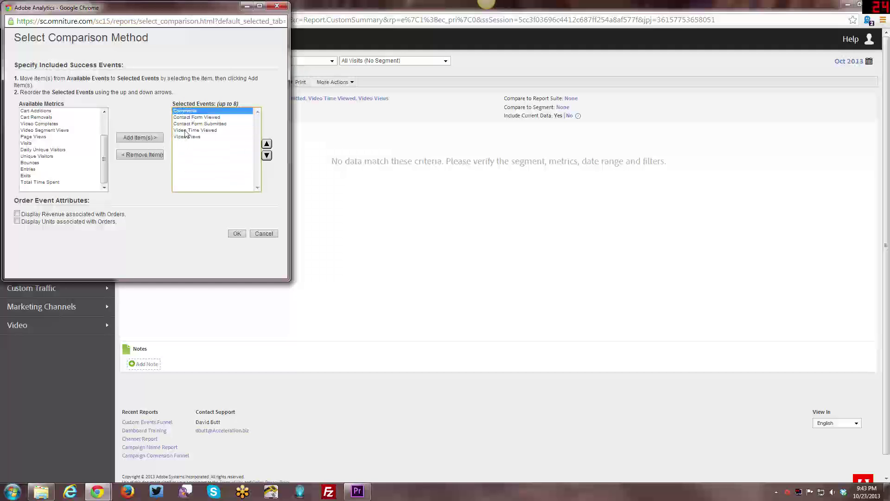
click(142, 155)
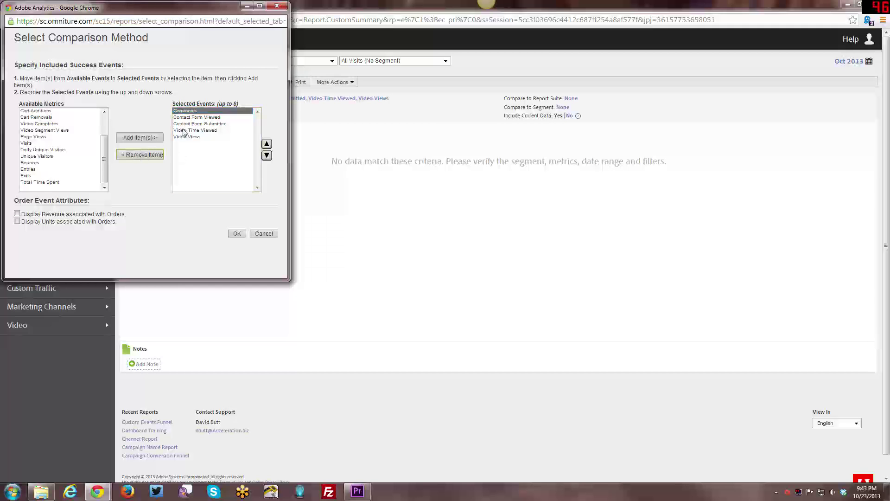
click(190, 177)
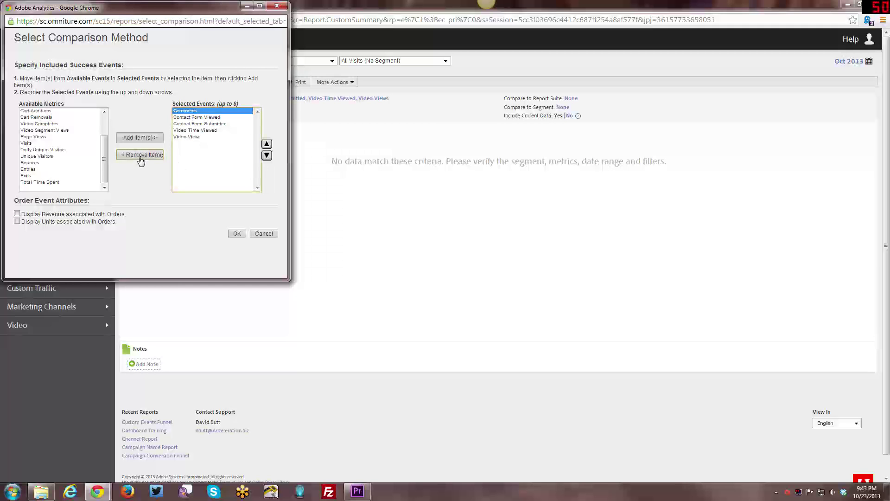
click(142, 157)
Step: Remove Video Time Viewed and Video Views from the selected events
click(187, 124)
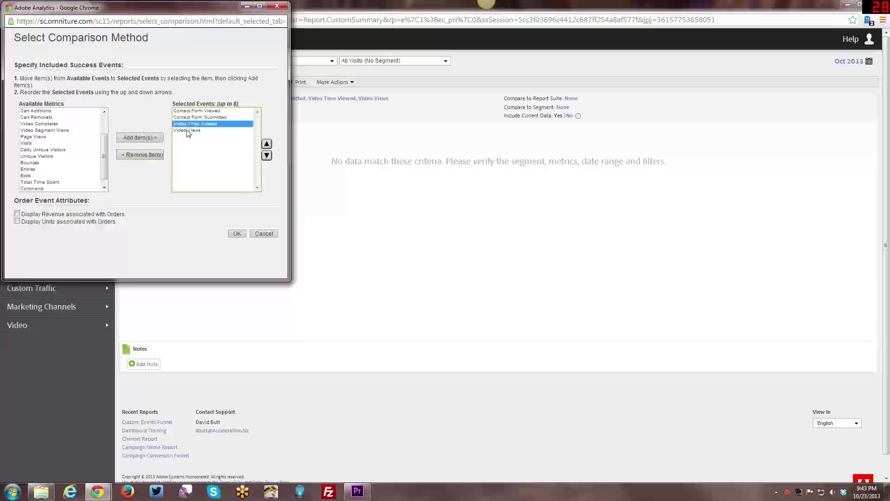
ctrl+click(186, 130)
click(142, 154)
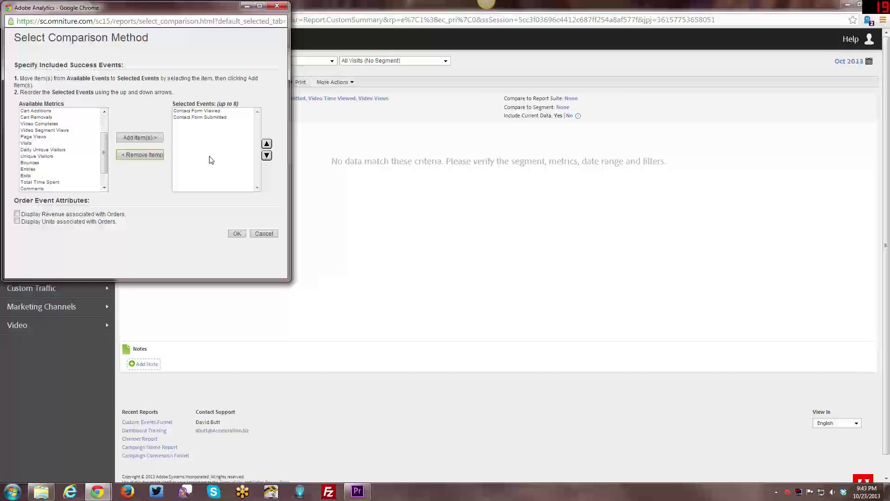
Step: Add Visits to the funnel's events, move it to the start, then remove it again
click(37, 143)
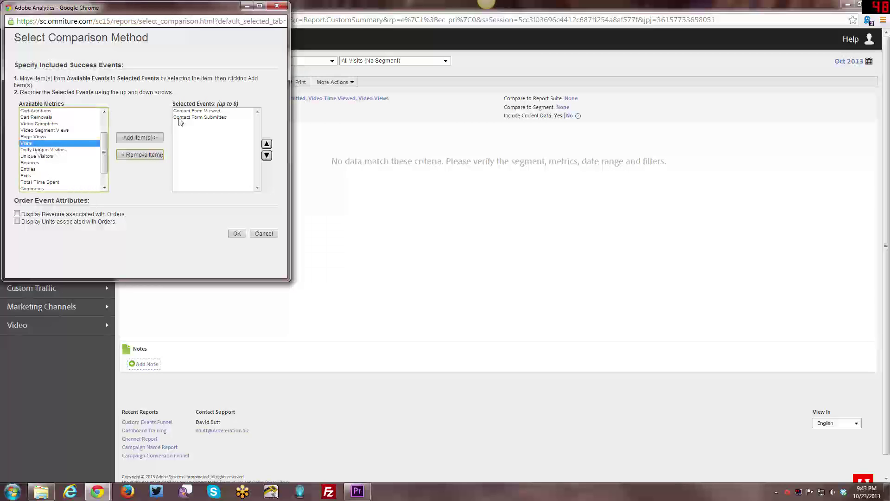
click(140, 137)
click(180, 123)
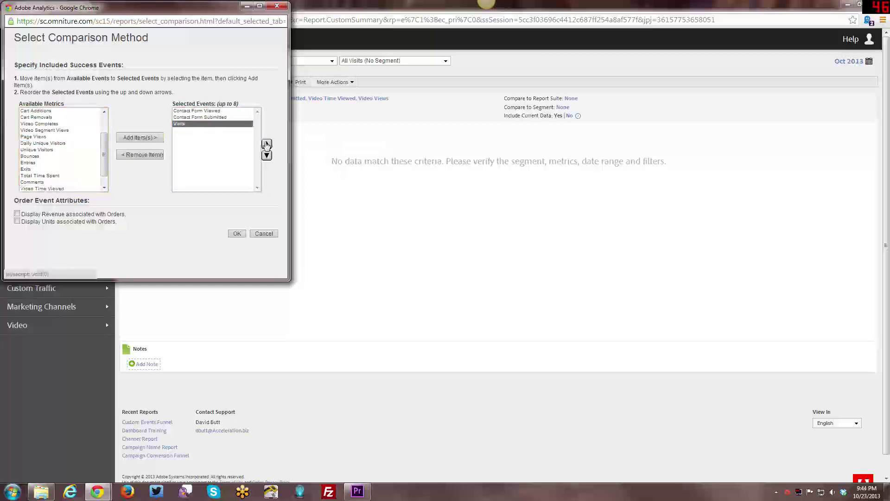
click(267, 144)
click(266, 144)
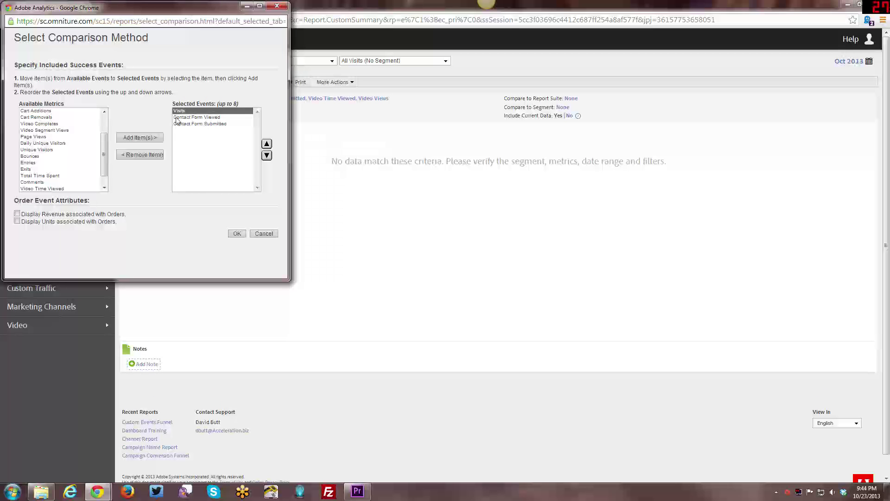
click(146, 156)
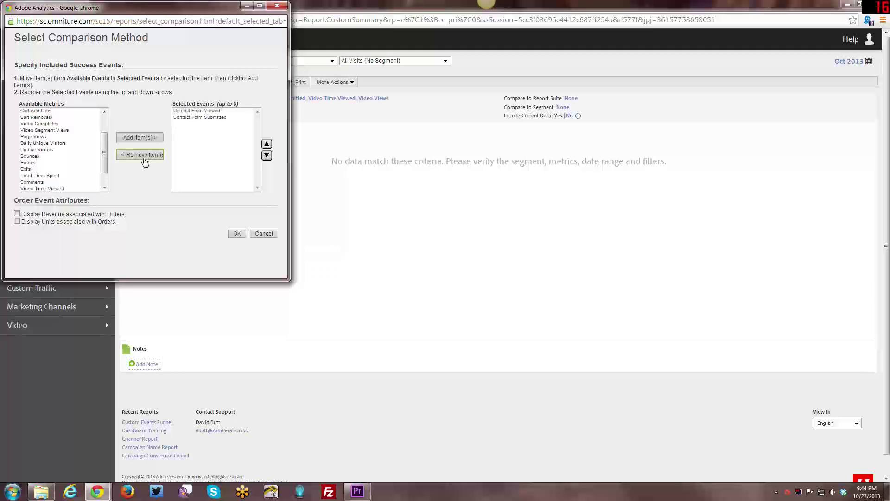
click(43, 163)
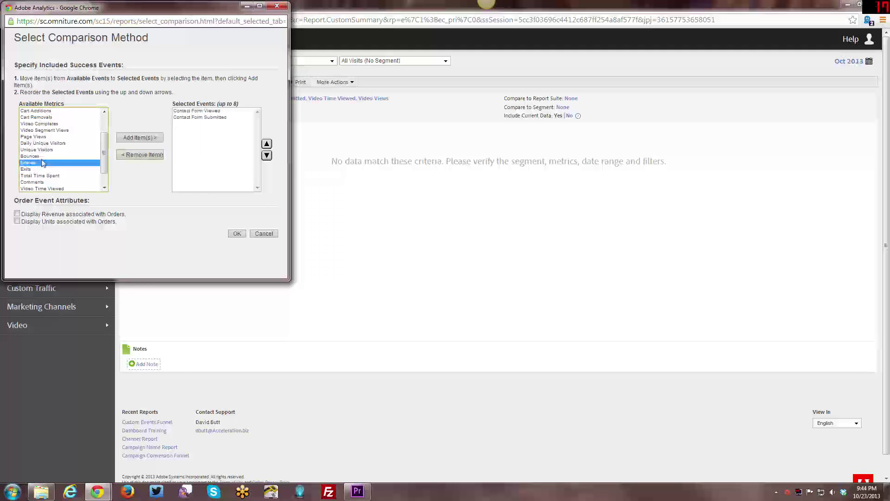
Step: Browse the Available Metrics list, selecting Total Time Spent, Instances and Orders
click(58, 176)
scroll(60, 181, down, 1)
scroll(59, 181, up, 3)
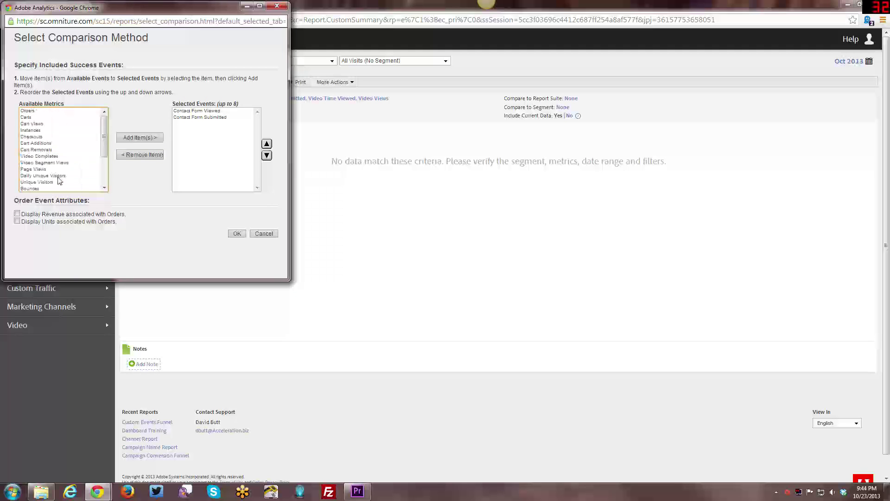
click(41, 129)
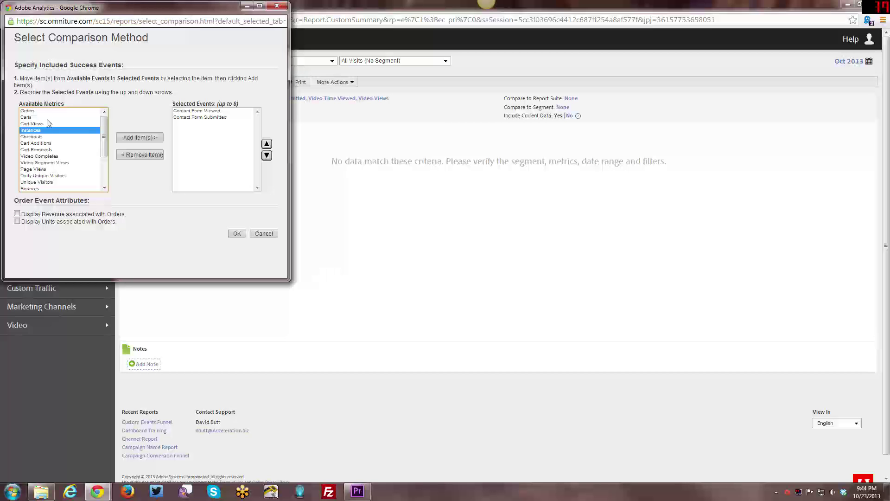
key(Up)
key(Up)
key(Up)
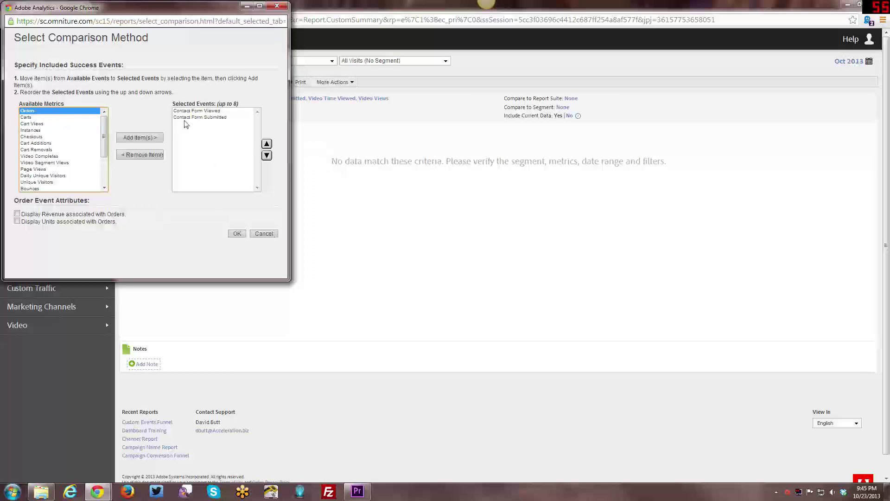
Step: Add Comments from the available metrics to the selected events
drag(104, 133, 106, 149)
key(Home)
drag(107, 135, 107, 174)
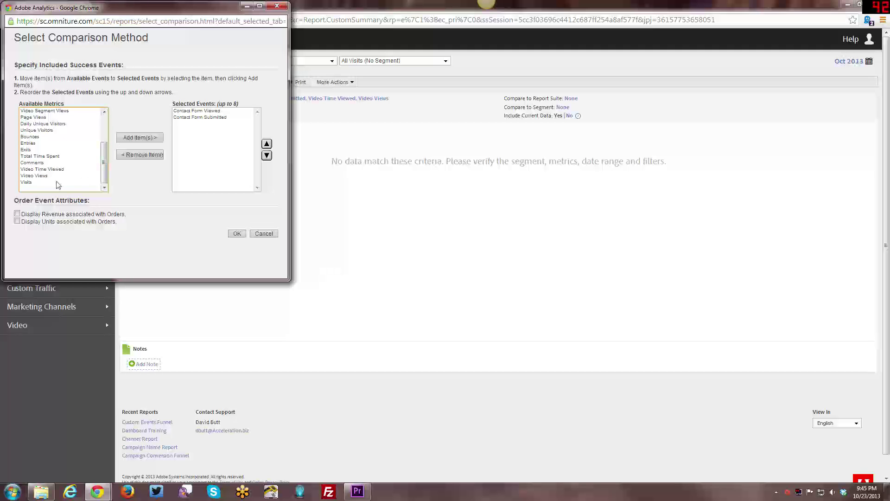
click(33, 162)
click(146, 139)
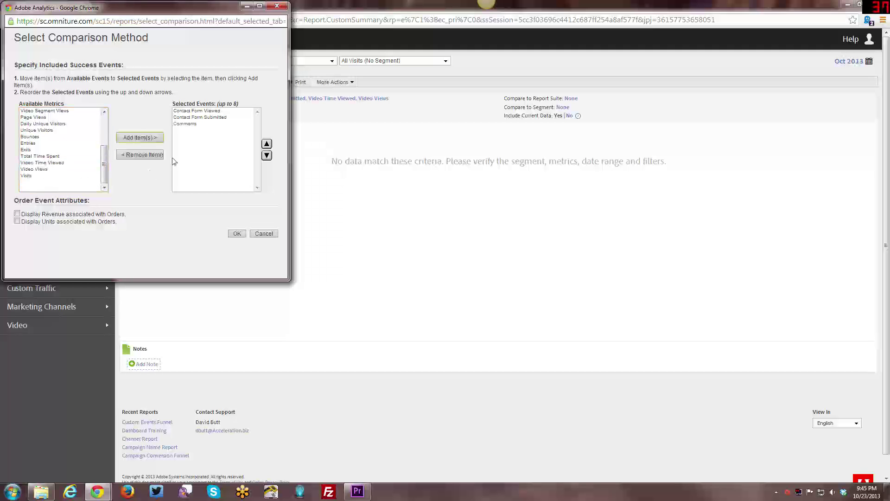
Step: Remove Contact Form Viewed and Contact Form Submitted, then confirm to rerun the report
click(190, 113)
ctrl+click(192, 117)
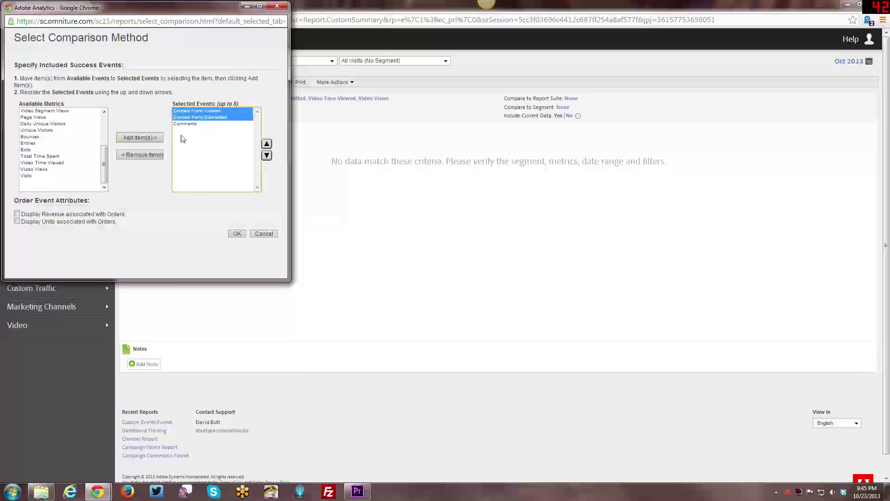
click(140, 156)
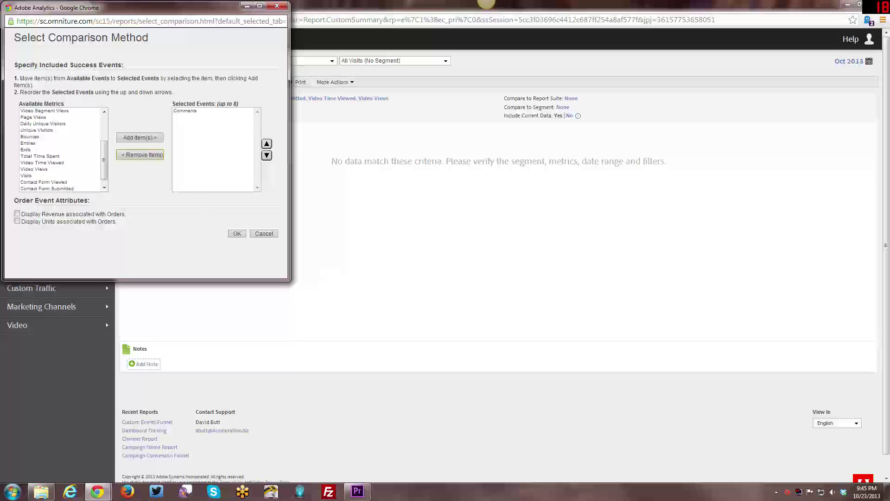
click(237, 234)
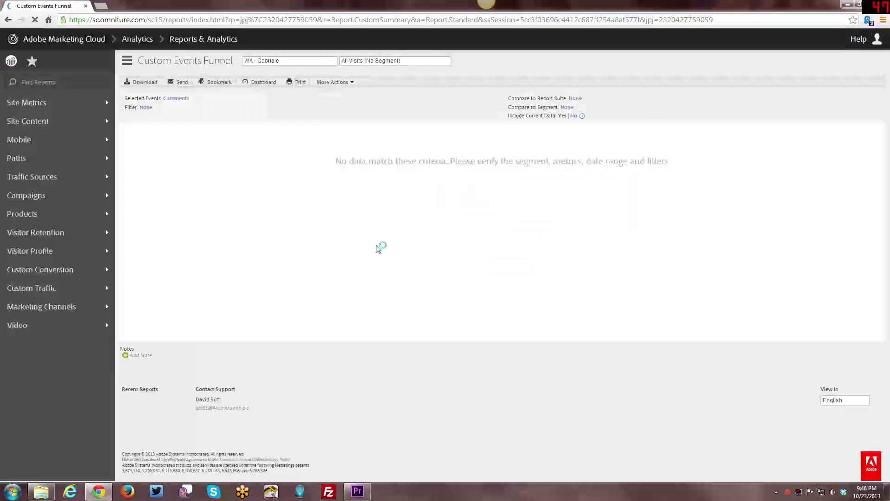
Step: Set the report's date range to the whole year 2013 and run it
click(869, 62)
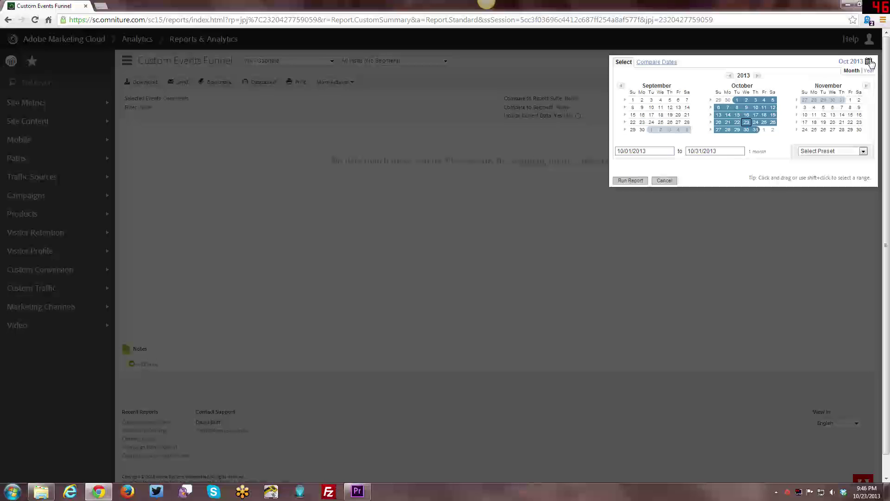
click(621, 86)
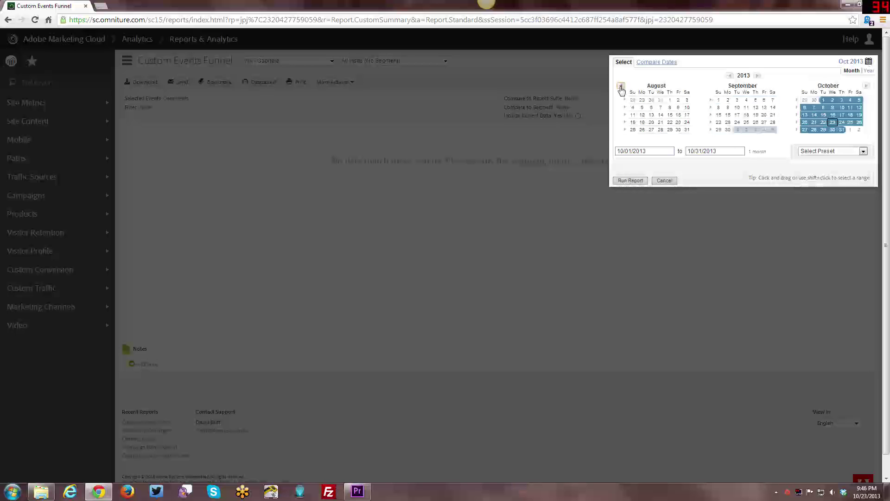
click(620, 85)
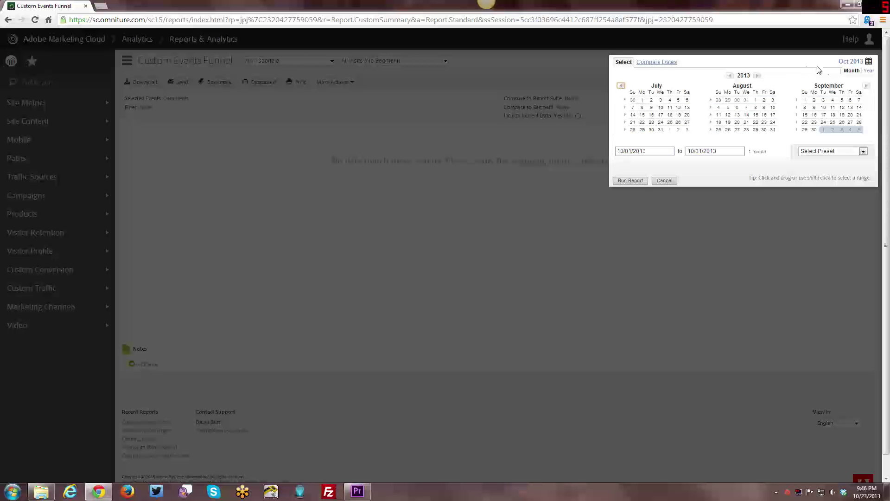
click(868, 70)
click(660, 93)
click(631, 180)
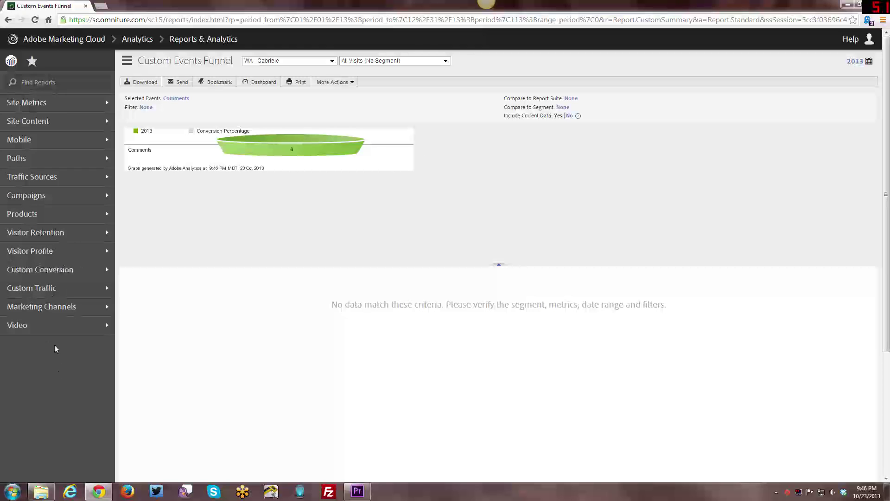
Step: Show the Custom Conversion 1-10 and Categories flyout under Custom Conversion
mouse_move(52, 269)
mouse_move(134, 268)
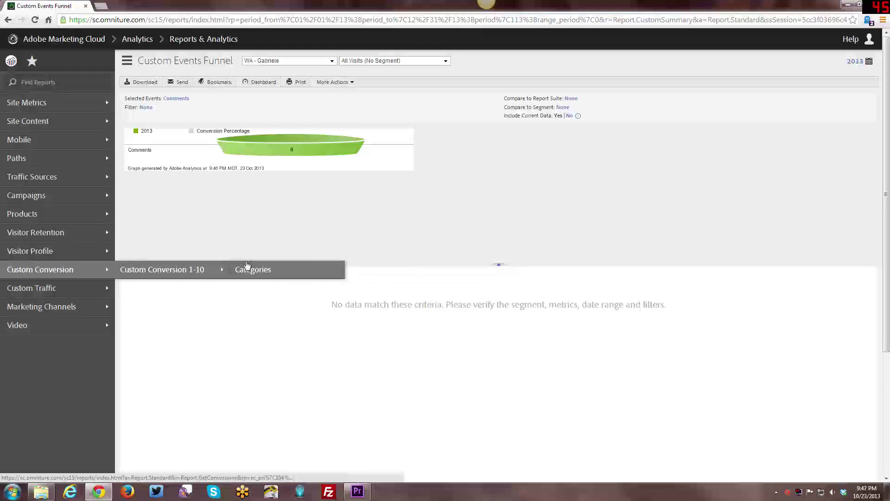
Step: Open the Internal Search report from Custom Traffic > Custom Traffic 1-10
mouse_move(55, 290)
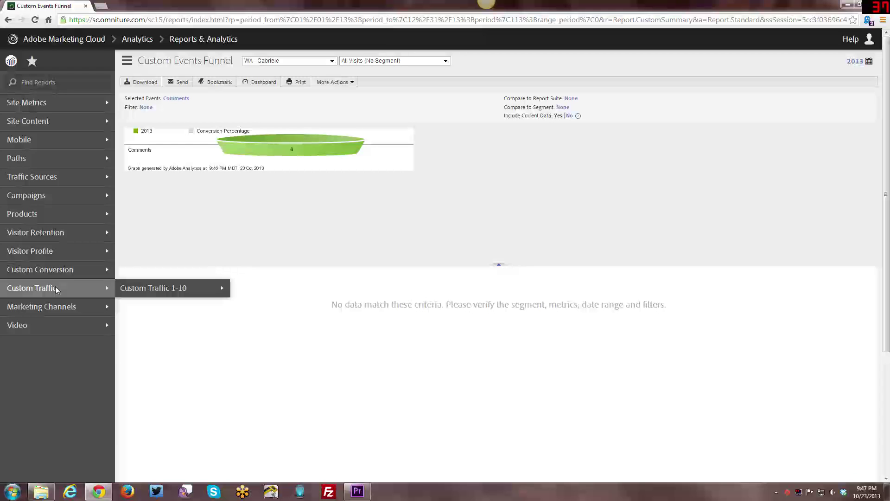
mouse_move(164, 286)
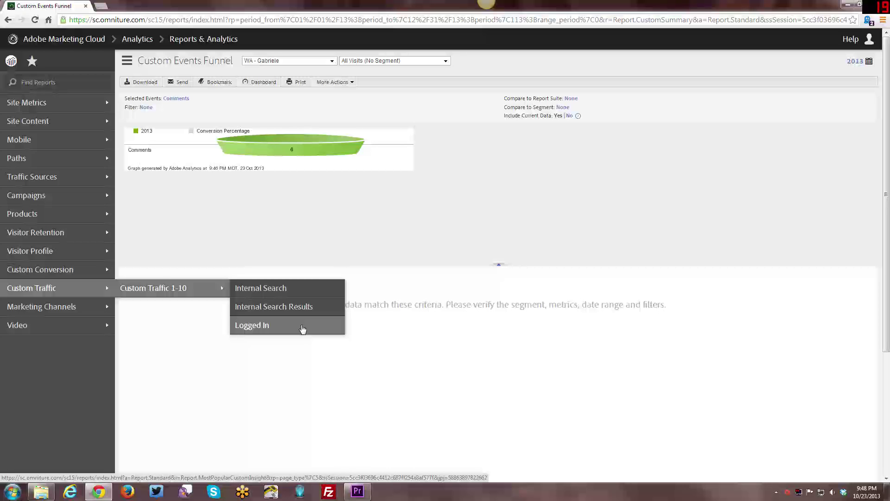
click(301, 288)
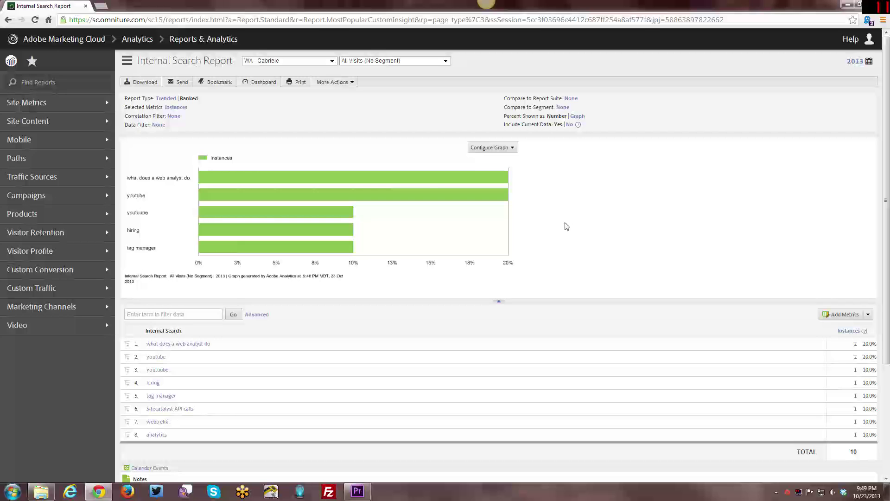
Step: Scroll down to bring up the top search term's correlation breakdown options
scroll(567, 248, down, 1)
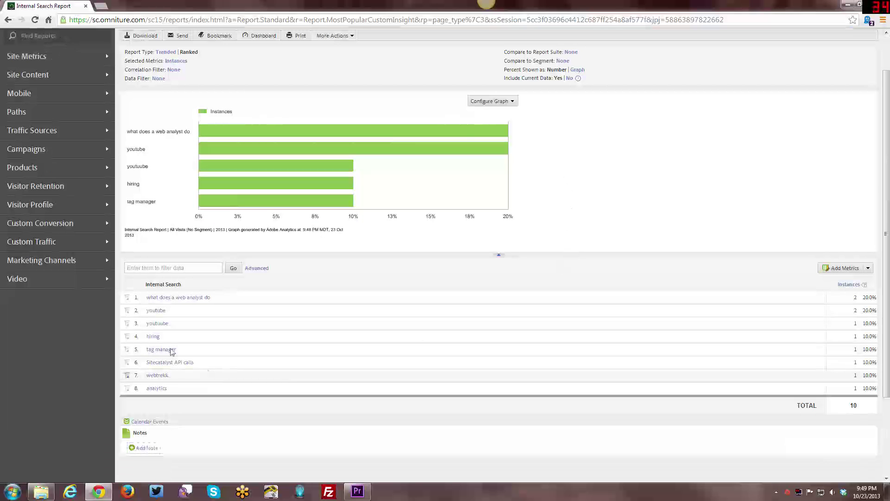
mouse_move(127, 299)
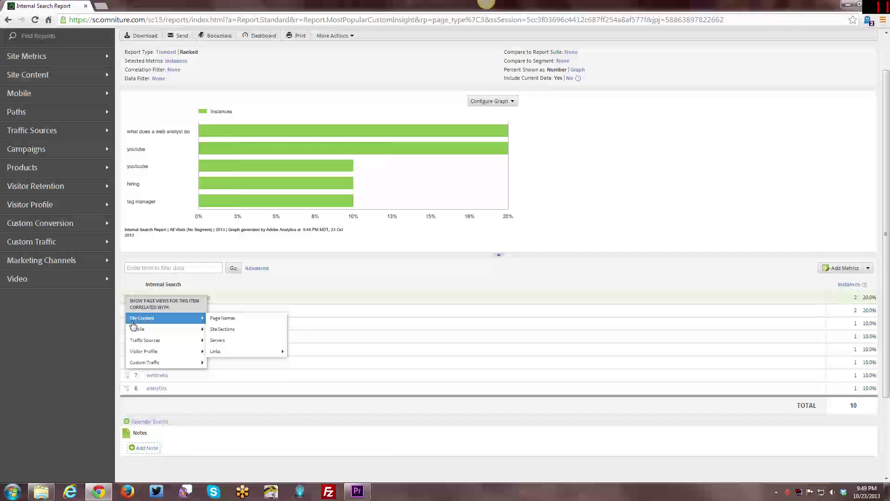
Step: Correlate the top search term with Mobile > Device Type
mouse_move(132, 352)
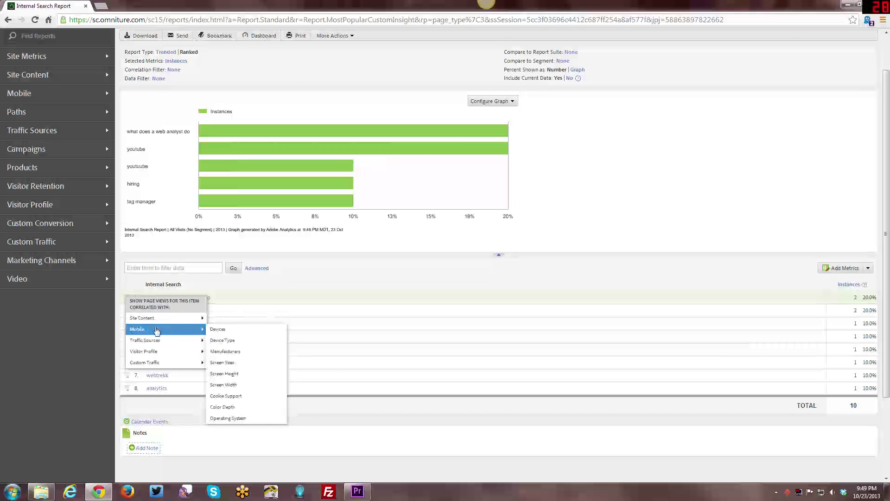
click(217, 341)
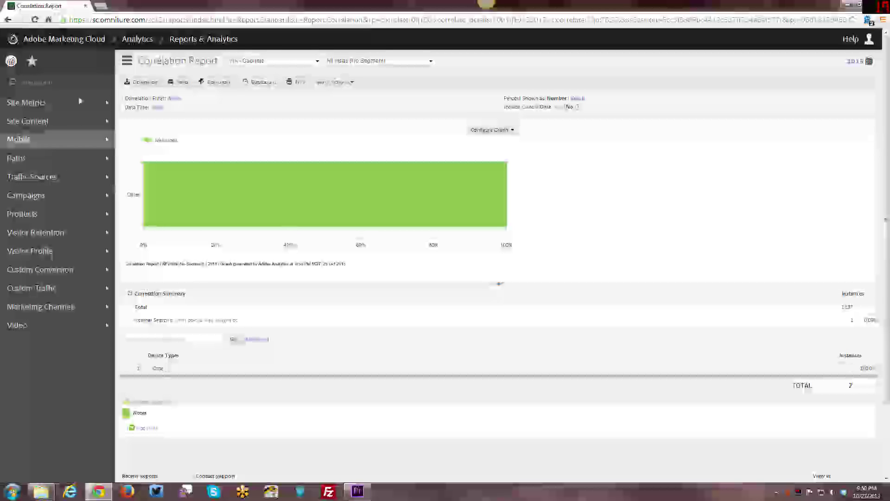
Step: Back in Internal Search, break the top term down by Traffic Sources > Referring Domains
click(8, 20)
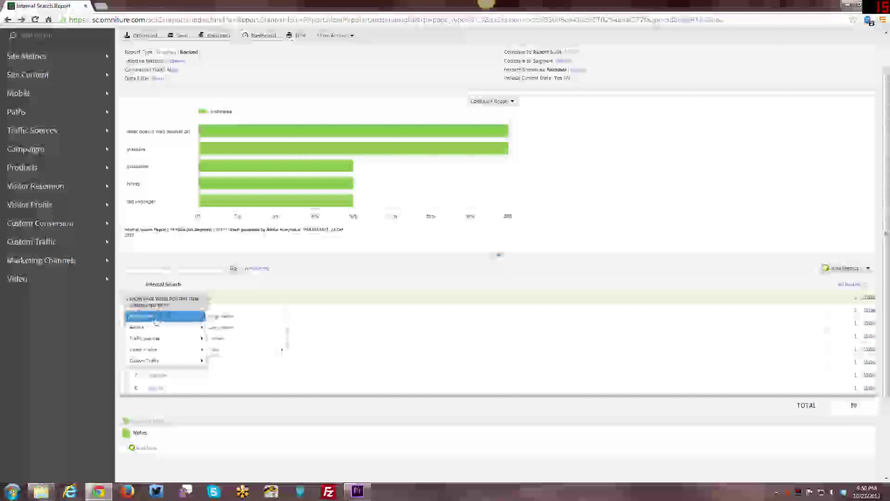
mouse_move(185, 328)
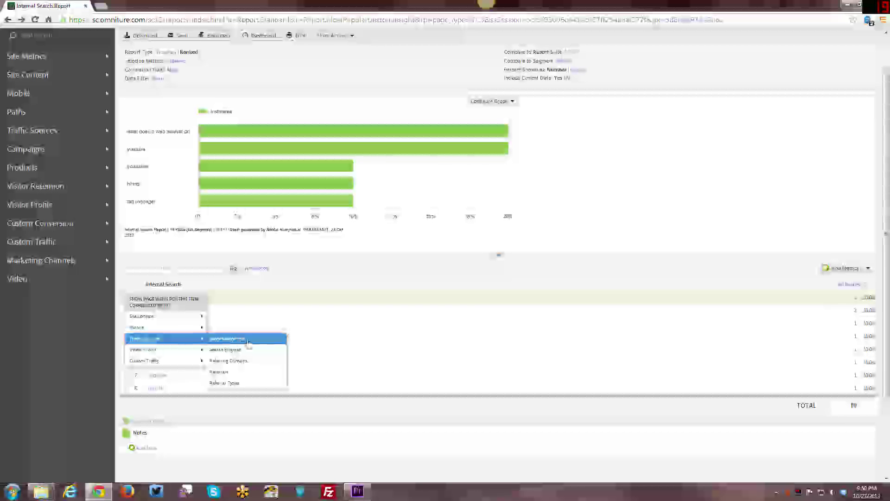
click(230, 361)
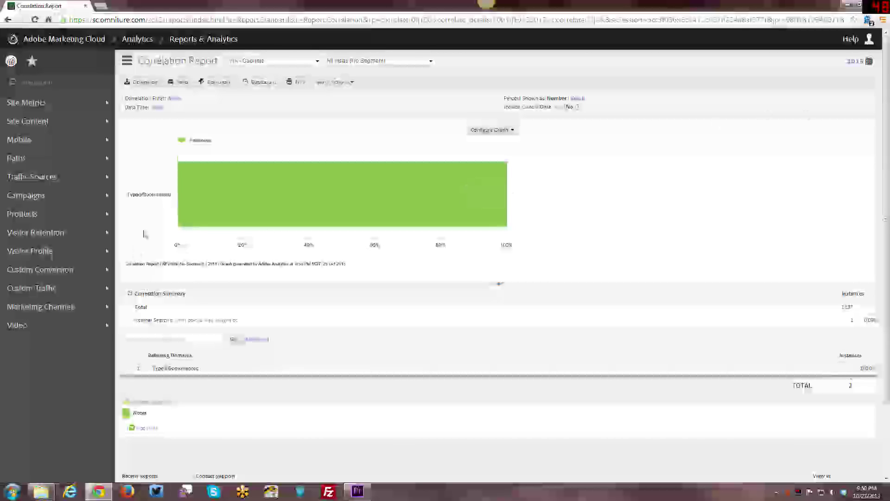
Step: Browse the Site Metrics custom event, Purchases and Custom Conversion report menus, then reveal the Custom Traffic group
mouse_move(109, 101)
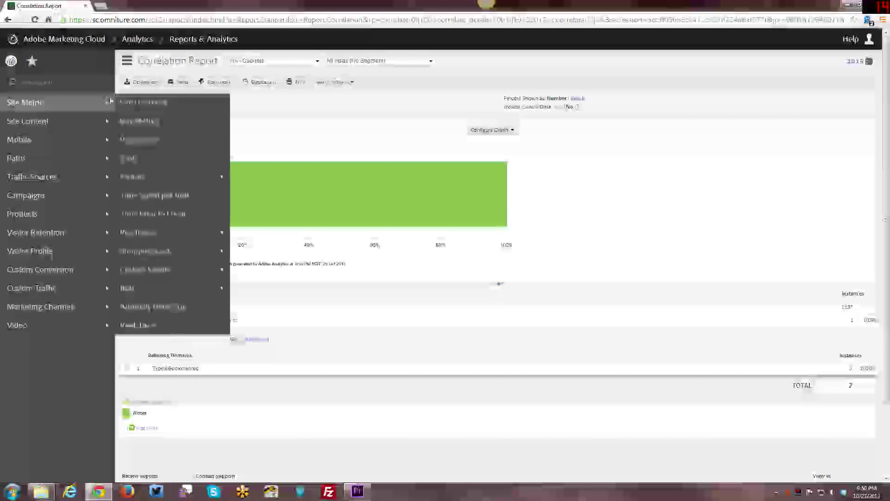
mouse_move(178, 277)
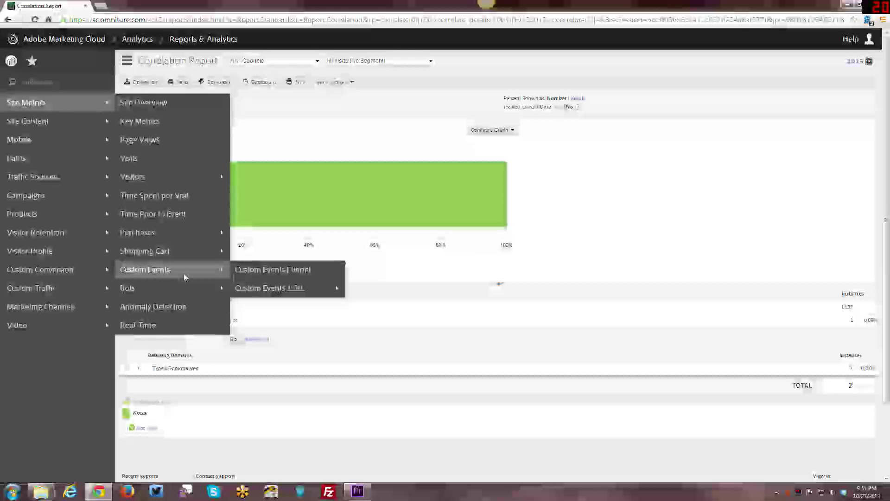
mouse_move(280, 287)
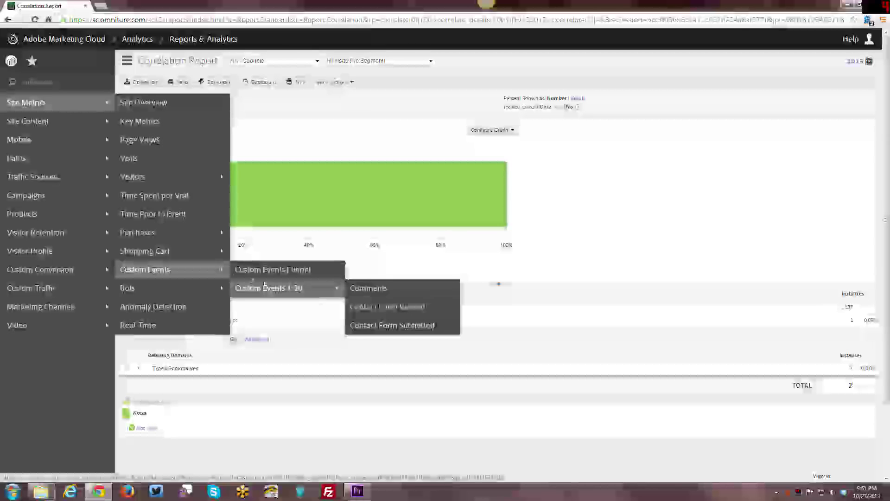
mouse_move(195, 250)
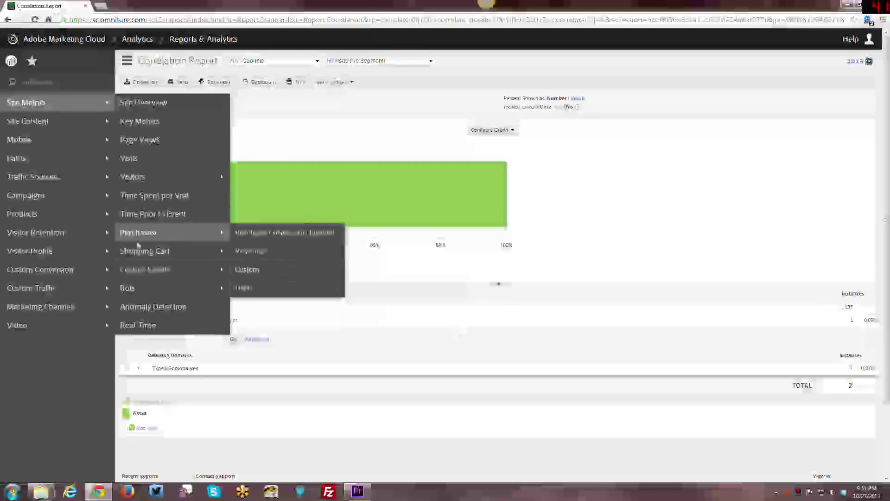
mouse_move(73, 277)
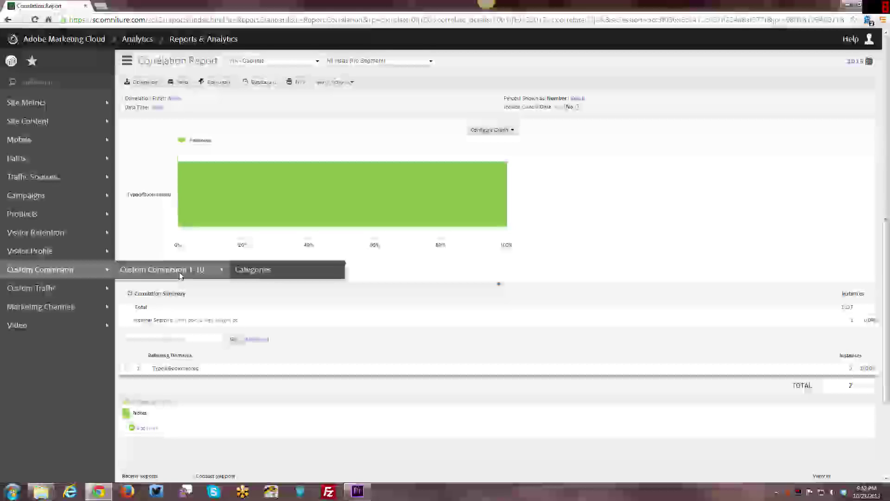
mouse_move(106, 291)
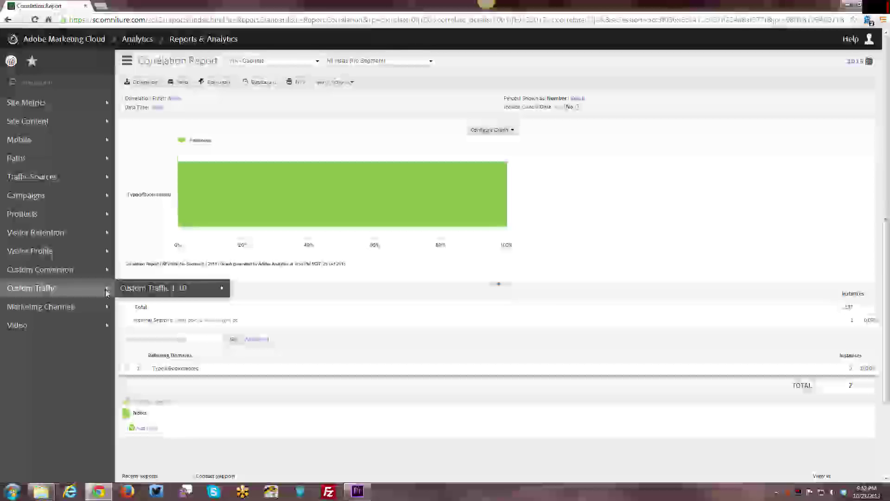
Step: Review the Custom Traffic 1-10 reports (Internal Search, Internal Search Results, Logged In), then dismiss the menus
mouse_move(185, 289)
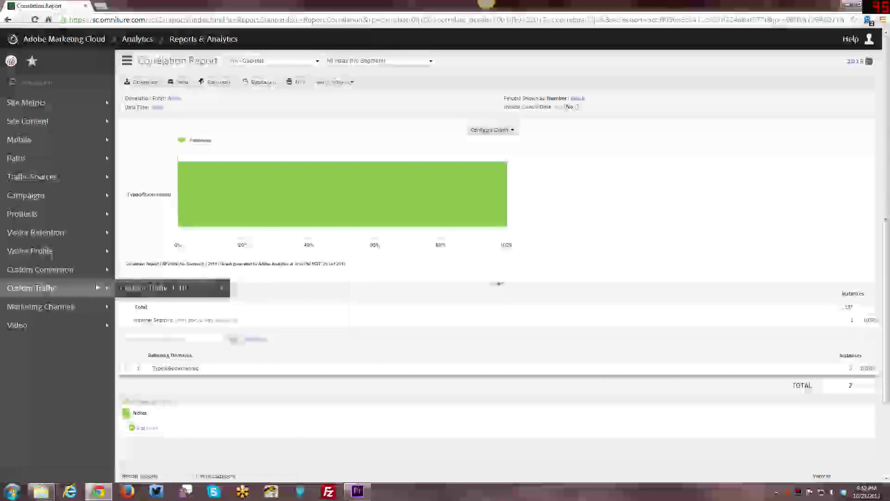
mouse_move(94, 275)
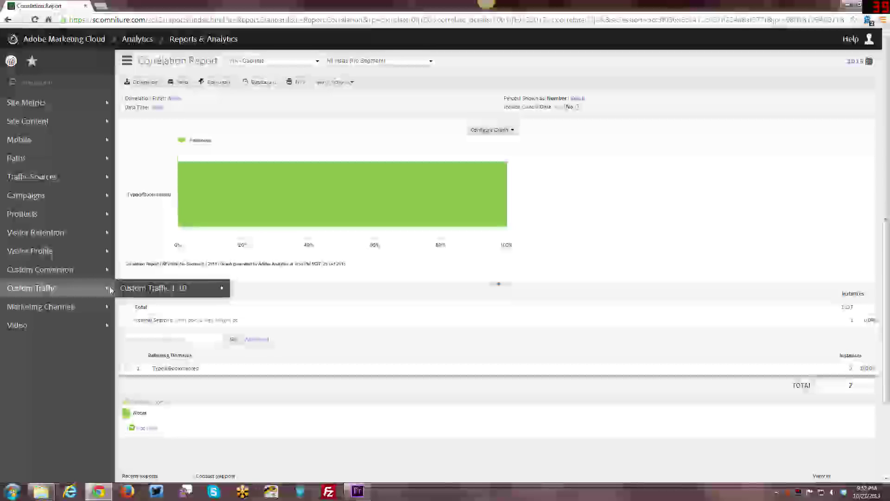
mouse_move(139, 288)
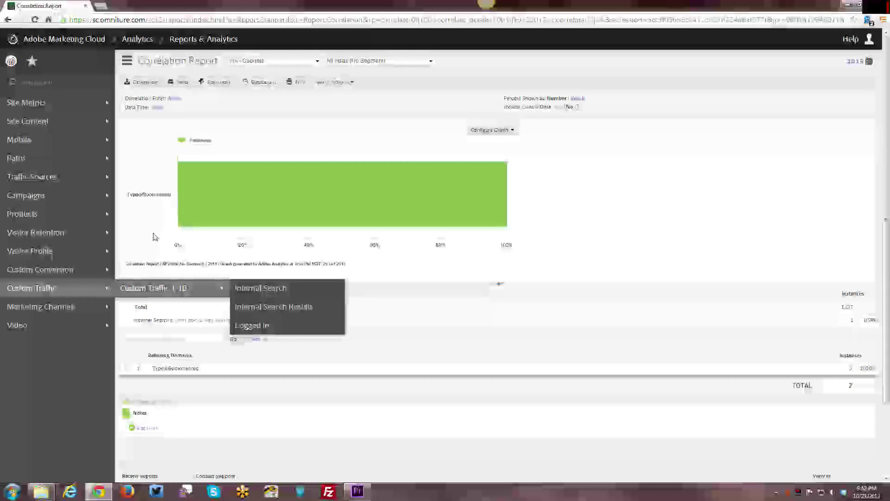
click(658, 245)
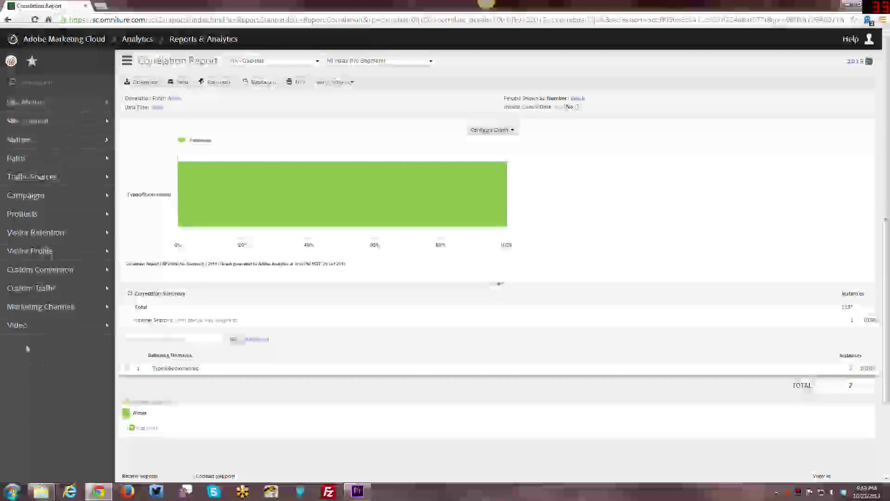
mouse_move(38, 329)
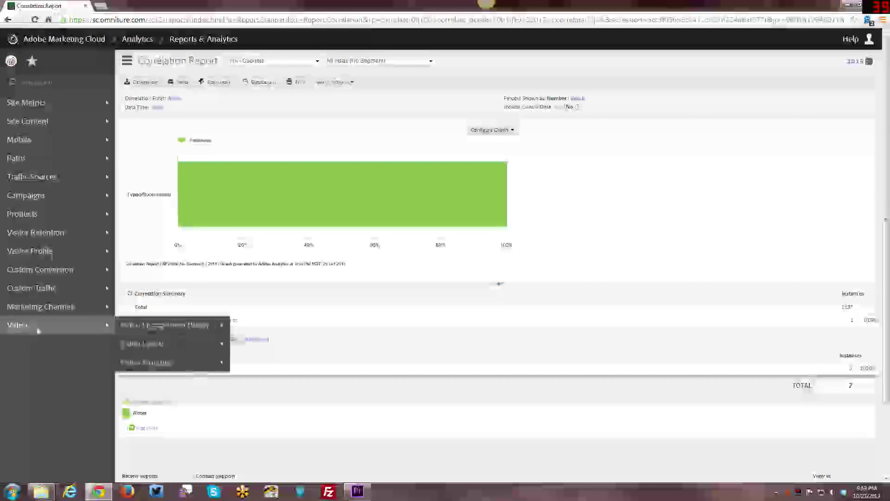
mouse_move(141, 344)
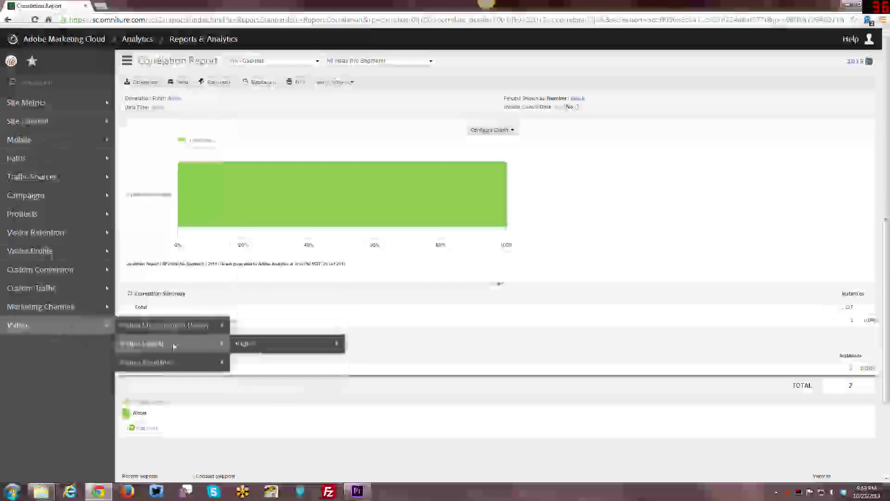
mouse_move(268, 350)
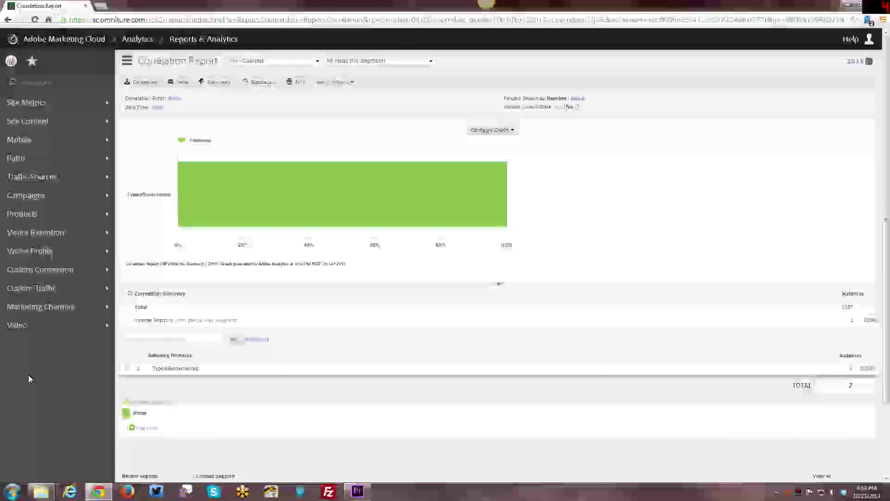
Step: Reopen the Custom Conversion and Custom Traffic 1-10 groups to show Internal Search, Internal Search Results and Logged In
click(71, 288)
click(72, 276)
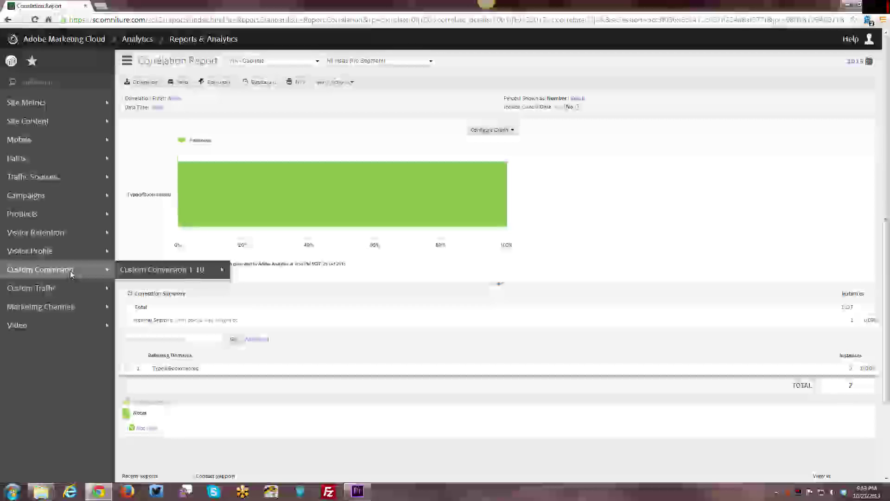
mouse_move(145, 275)
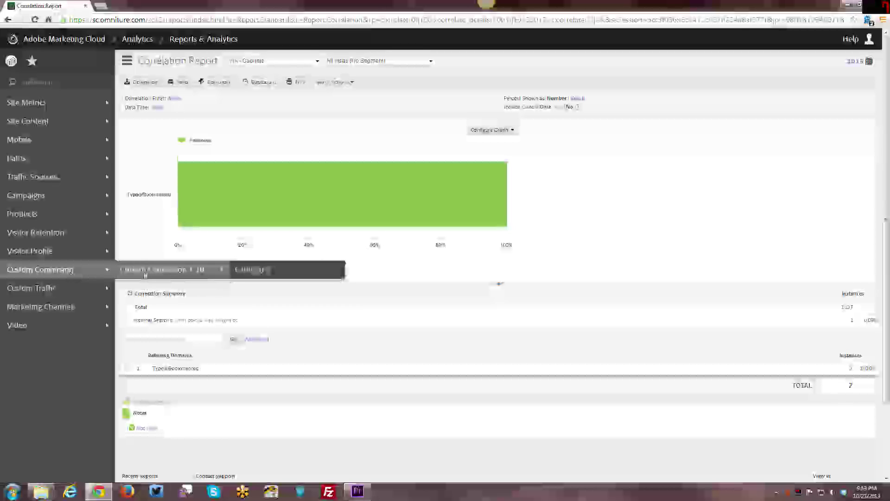
mouse_move(66, 288)
mouse_move(129, 295)
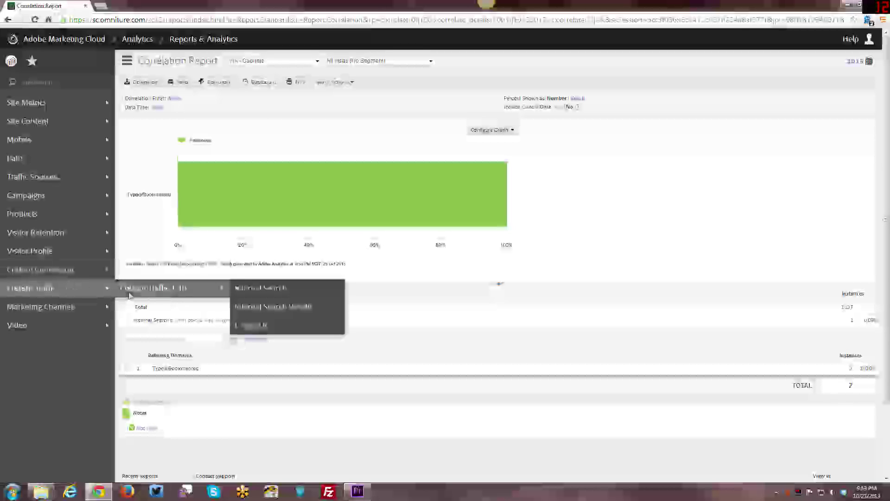